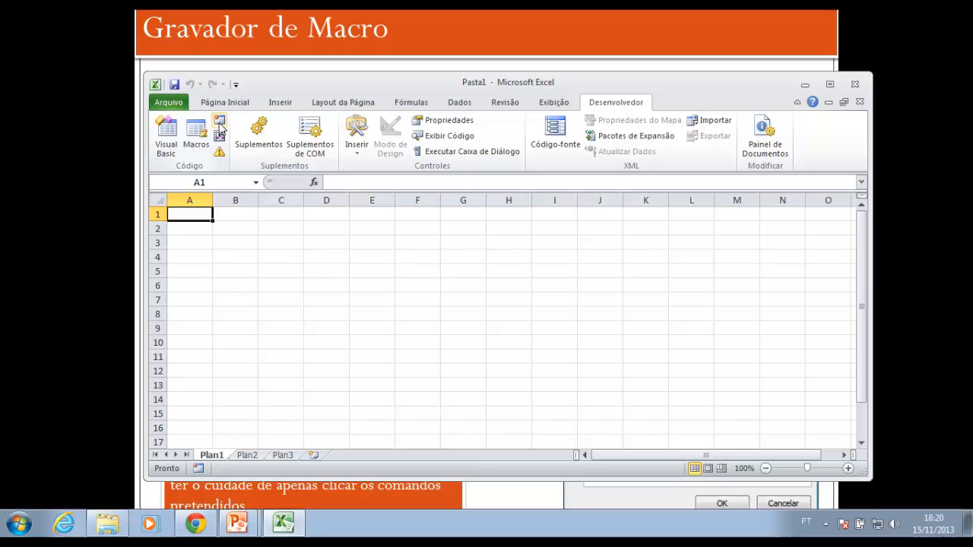
# Step: Set up a new macro recording named FormatarNegritoSublinhadoVermelhoFundoAmarelo
pyautogui.click(221, 126)
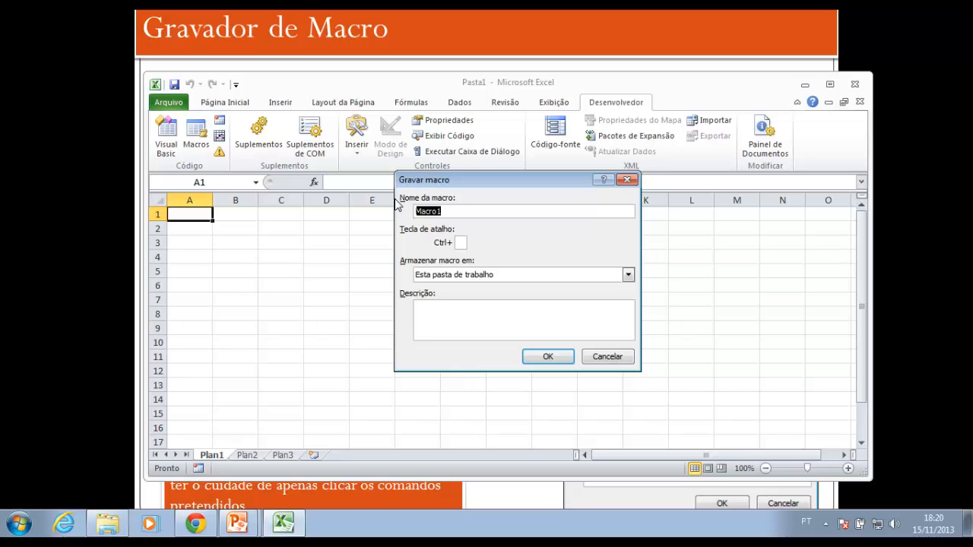
pyautogui.write('FormatarNegrito')
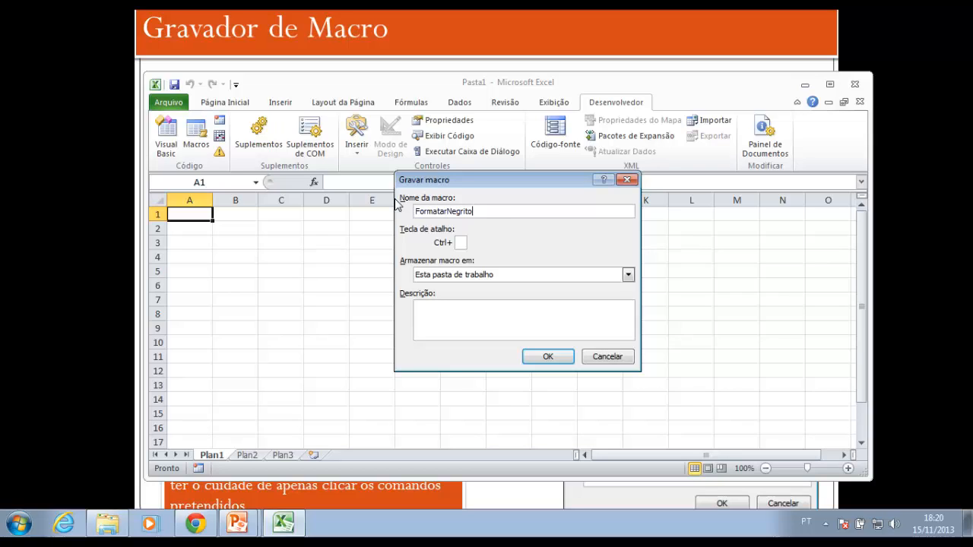
pyautogui.write('Su')
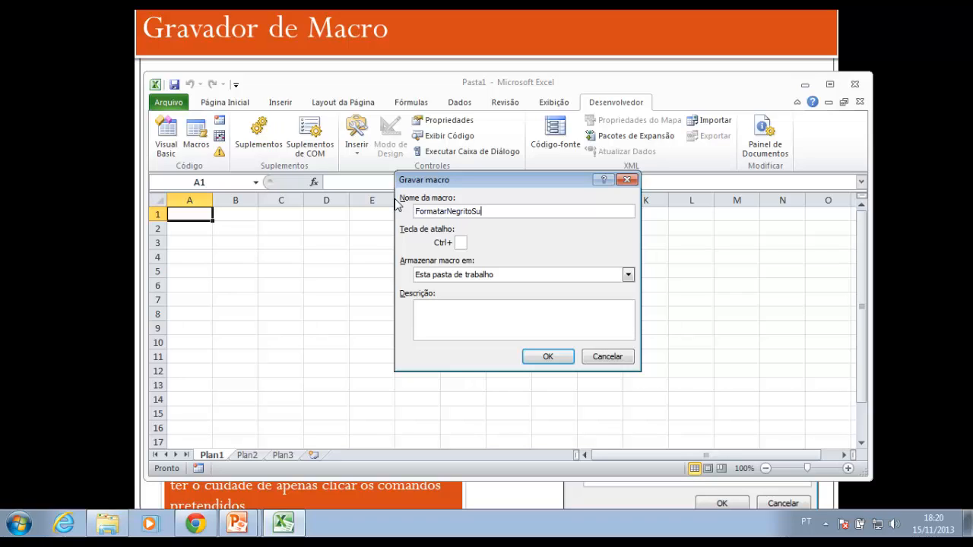
pyautogui.write('blinhadoVen')
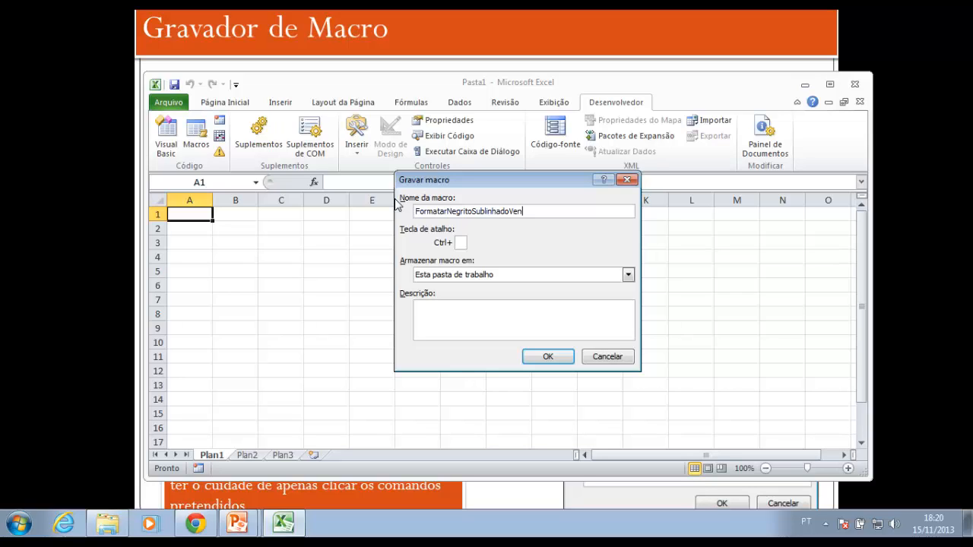
pyautogui.press('BackSpace')
pyautogui.write('rmelhoFundoAmarelo')
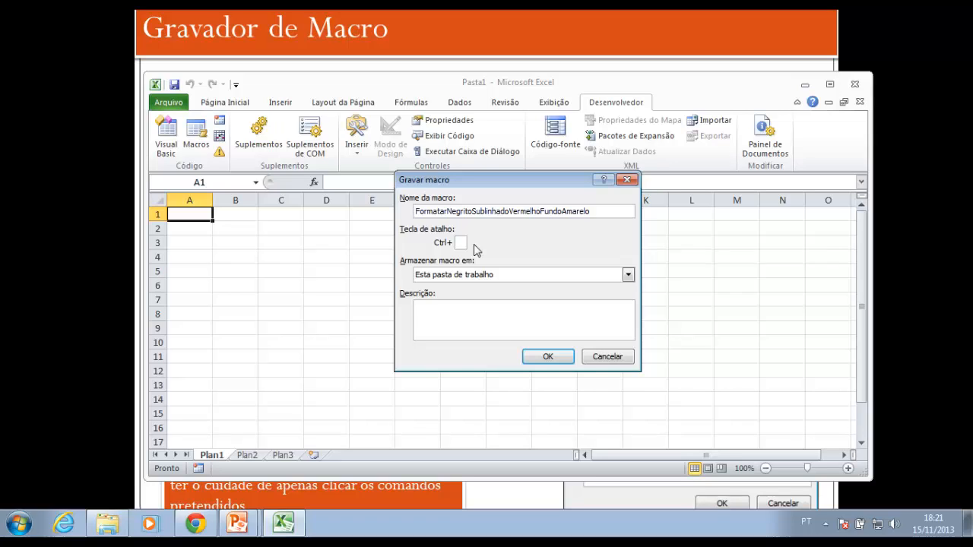
# Step: Assign the shortcut Ctrl+Shift+F to the macro and keep it stored in "Esta pasta de trabalho"
pyautogui.write('F')
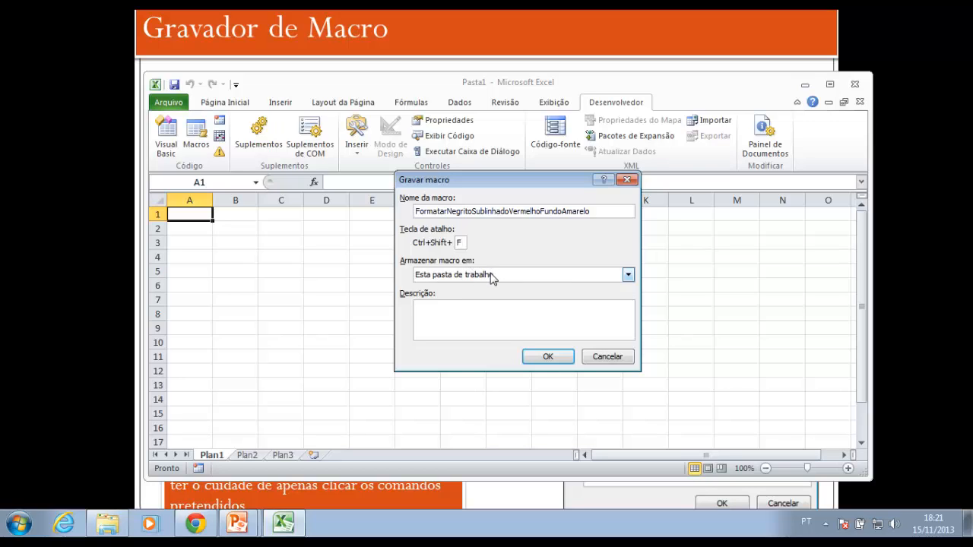
pyautogui.click(479, 282)
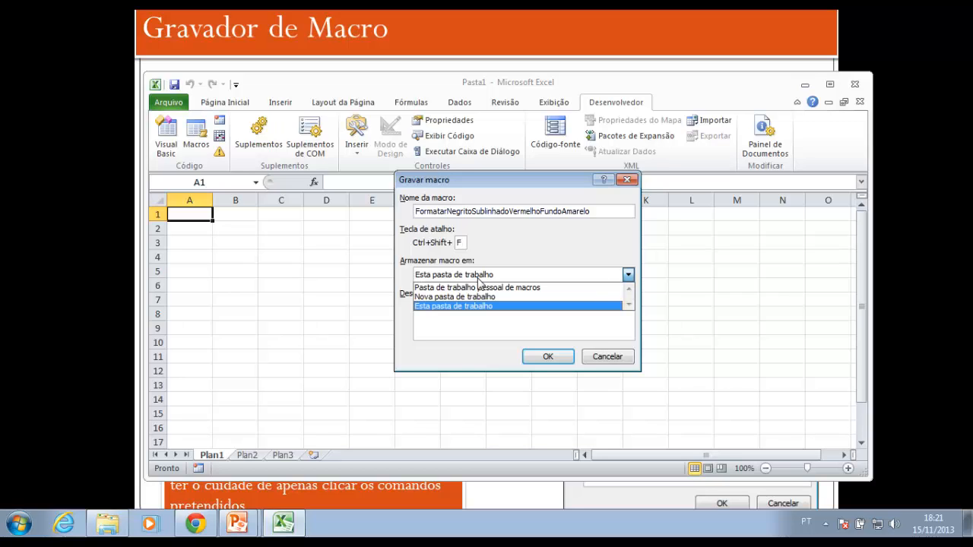
pyautogui.click(479, 279)
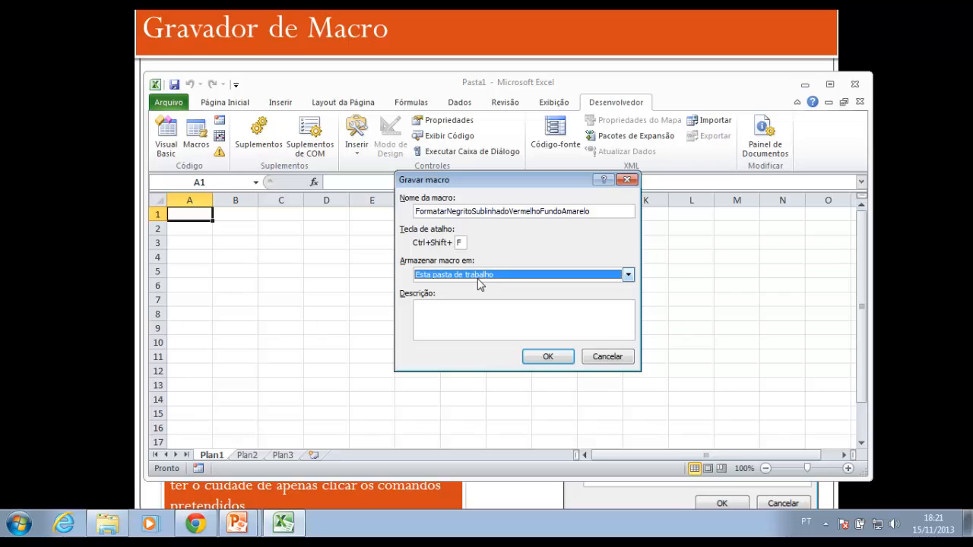
# Step: Enter the macro description "Esta macro formata o texto na célula atual em negrito, vermelhor com fundo amarelo." and start recording
pyautogui.click(465, 326)
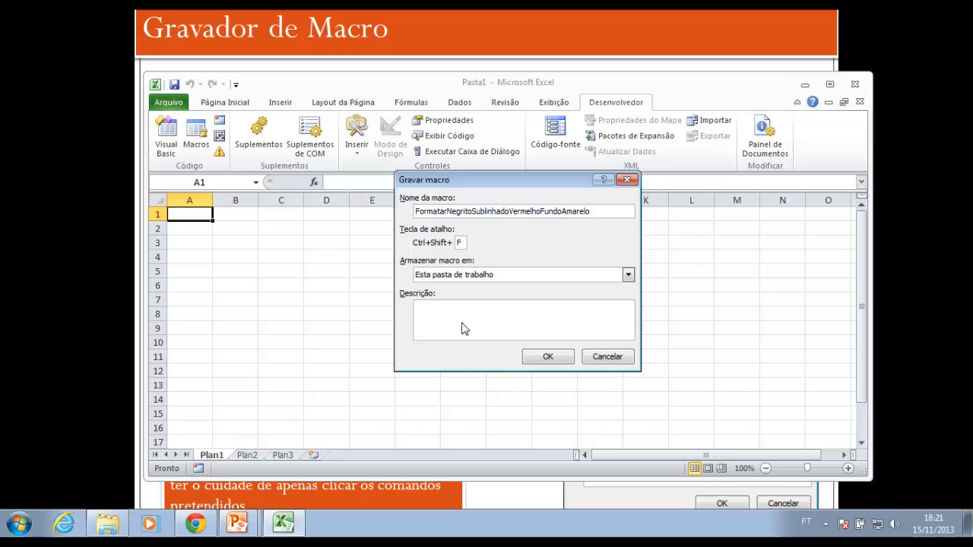
pyautogui.write('For')
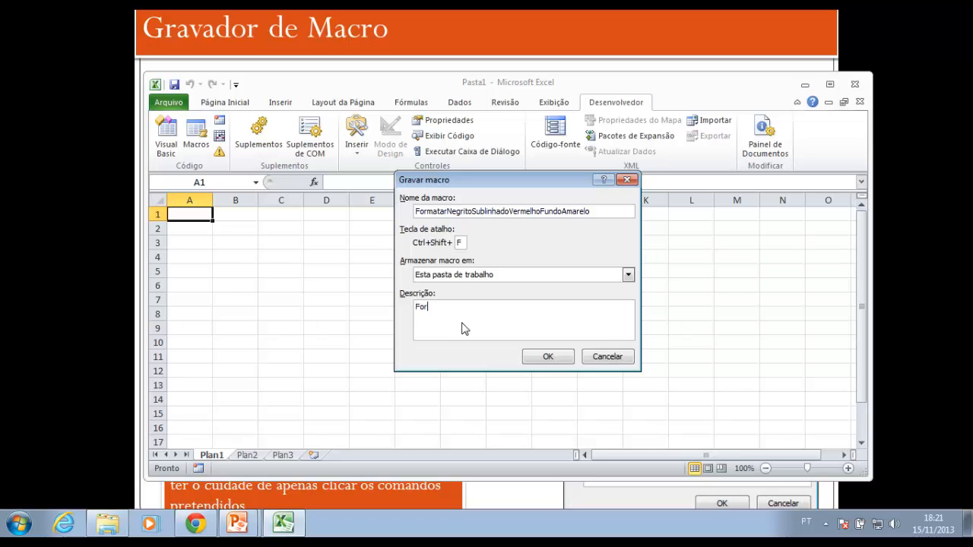
pyautogui.press('BackSpace')
pyautogui.press('BackSpace')
pyautogui.press('BackSpace')
pyautogui.write('Esta macro fort')
pyautogui.press('BackSpace')
pyautogui.write('mata o text')
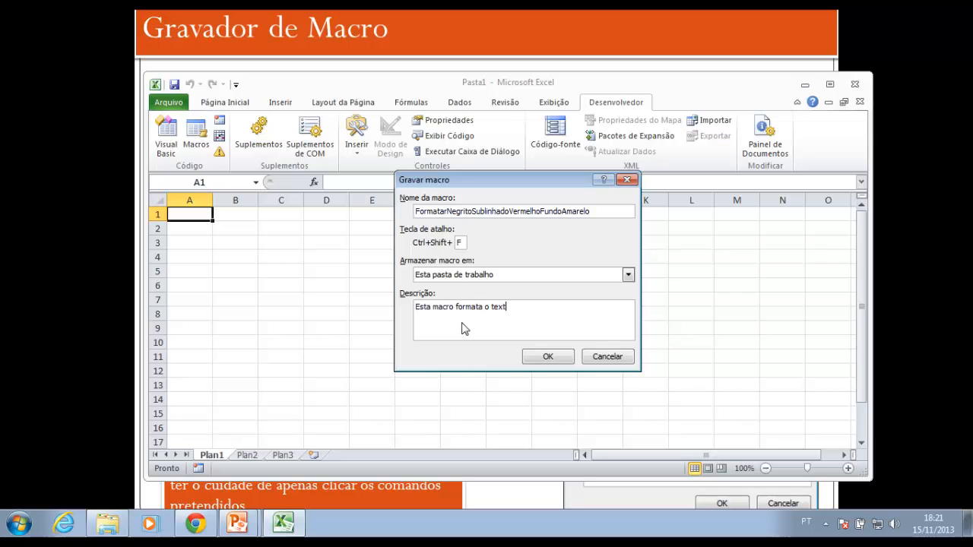
pyautogui.write('o na c')
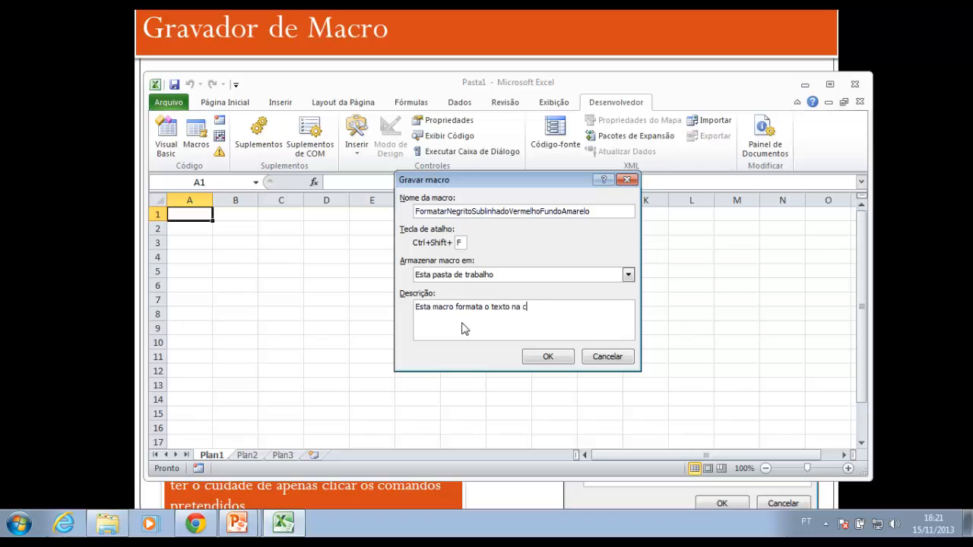
pyautogui.write('élula atual em')
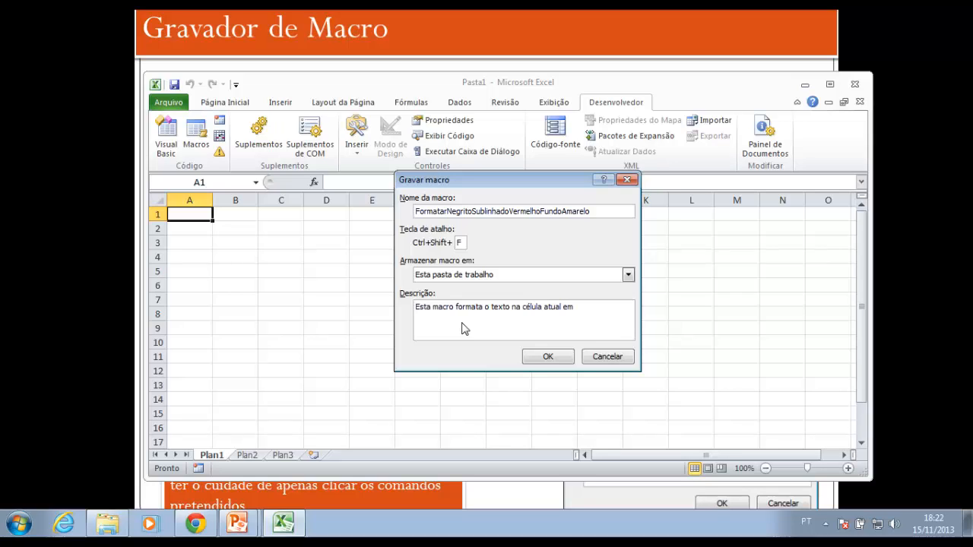
pyautogui.write(' negrito')
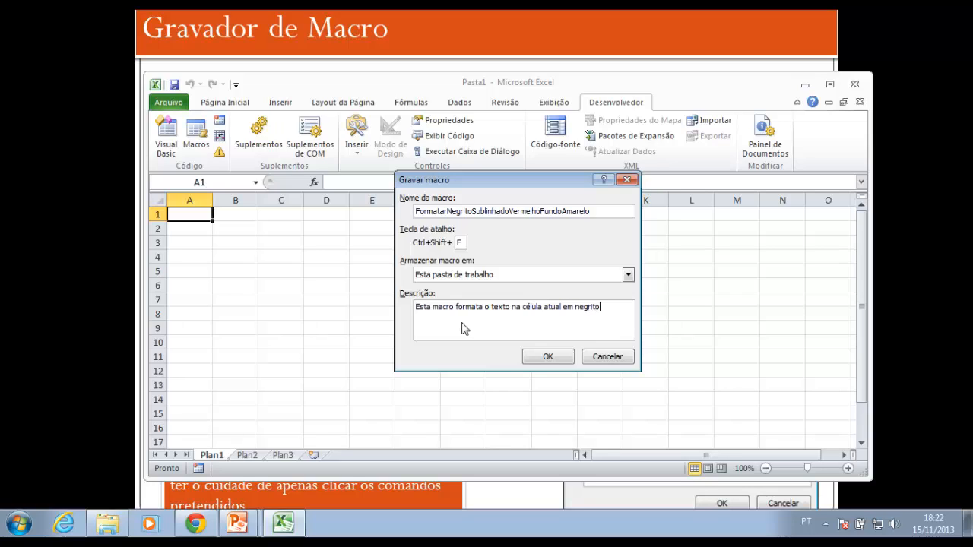
pyautogui.write(', ')
pyautogui.write('vermelho')
pyautogui.write('r com fu')
pyautogui.write('ndo a')
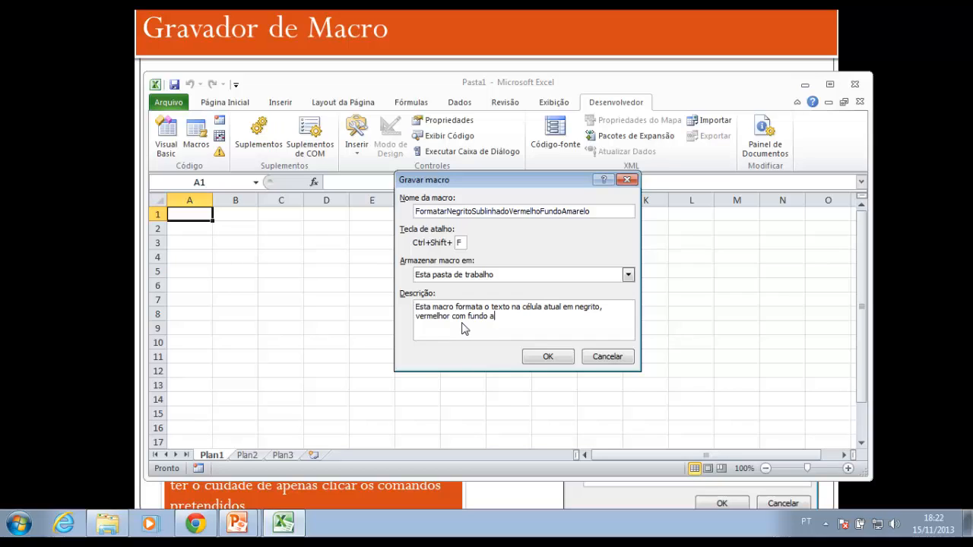
pyautogui.write('marelo')
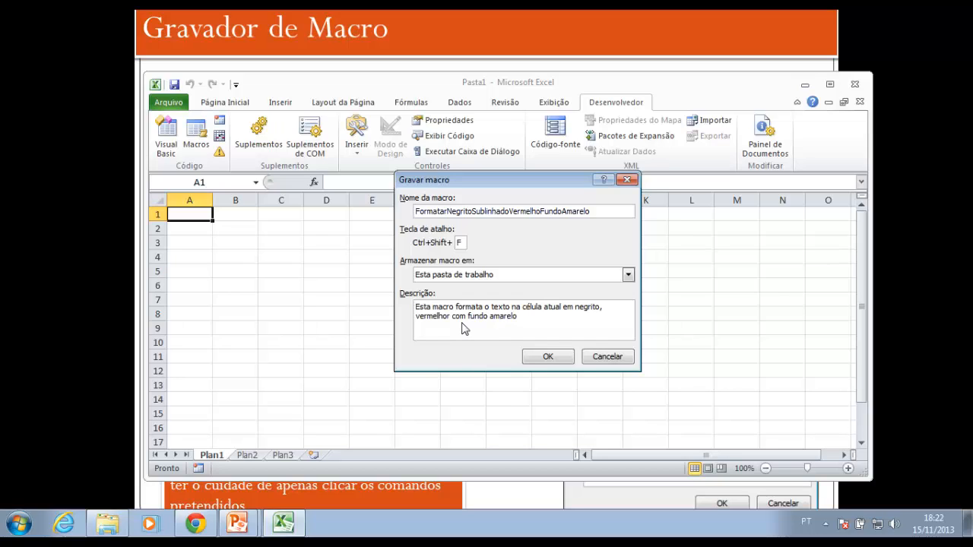
pyautogui.write('.')
pyautogui.click(546, 359)
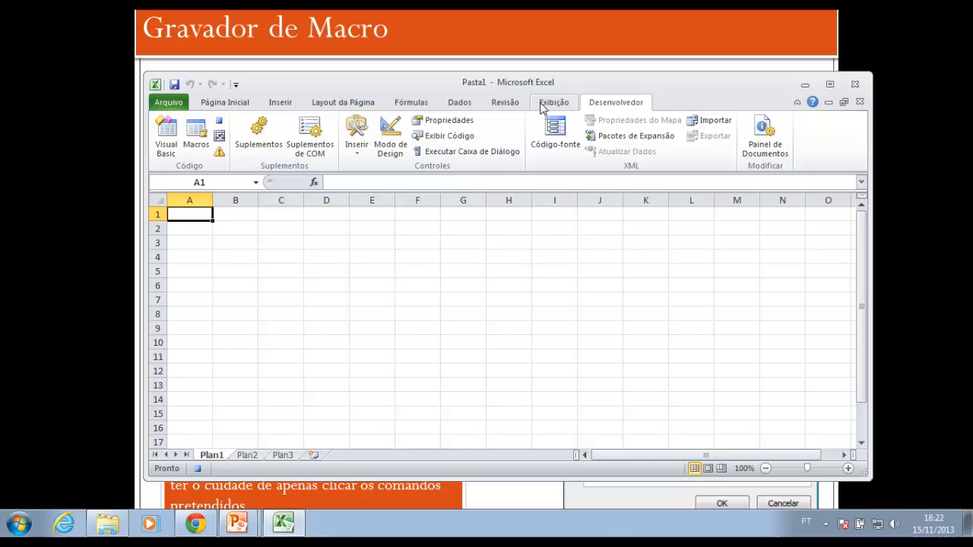
# Step: Format cell A1 as bold and underlined with a yellow fill and standard red font colour, and stop the macro recording
pyautogui.click(229, 104)
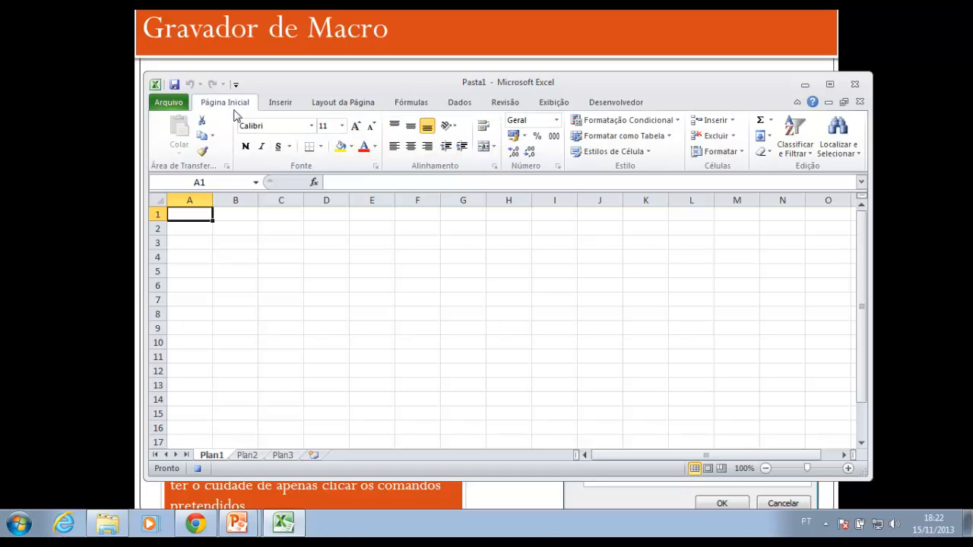
pyautogui.click(245, 146)
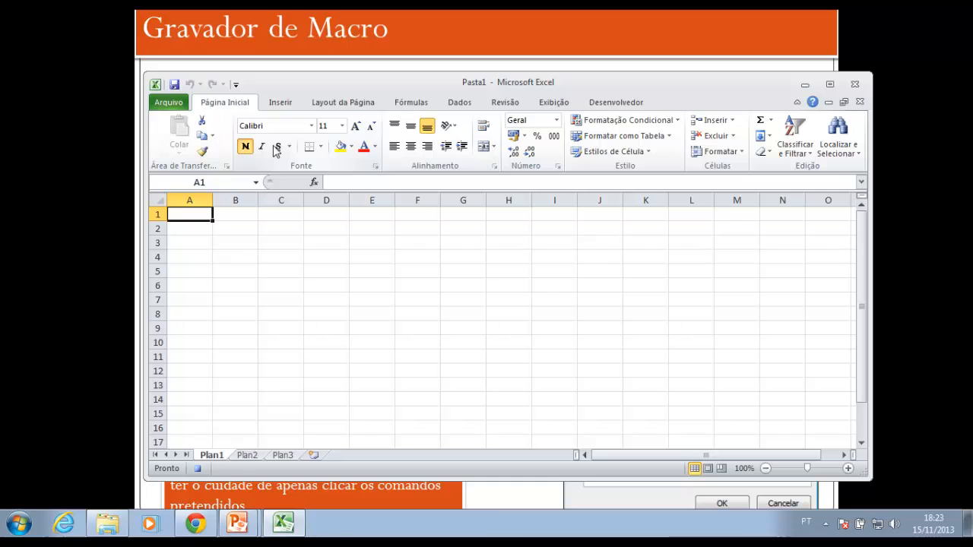
pyautogui.click(278, 147)
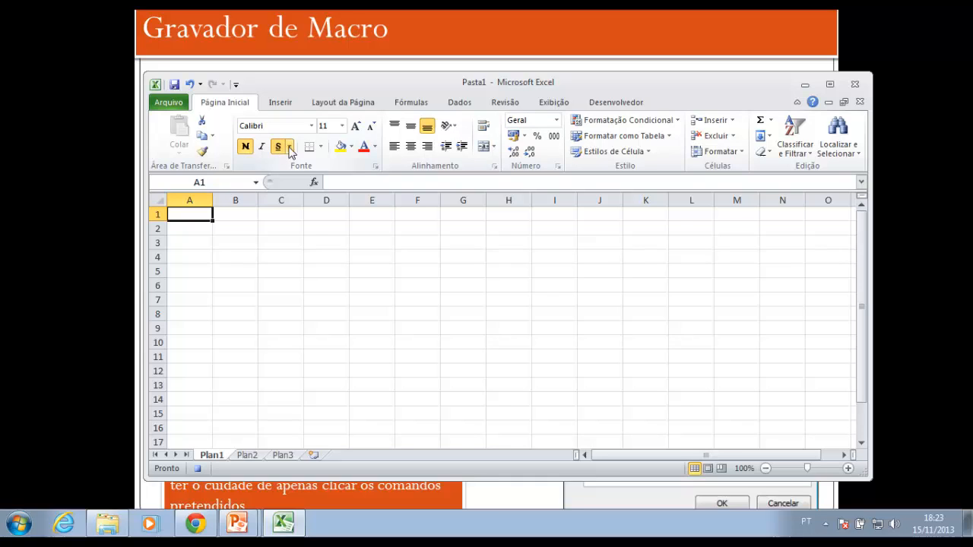
pyautogui.click(340, 147)
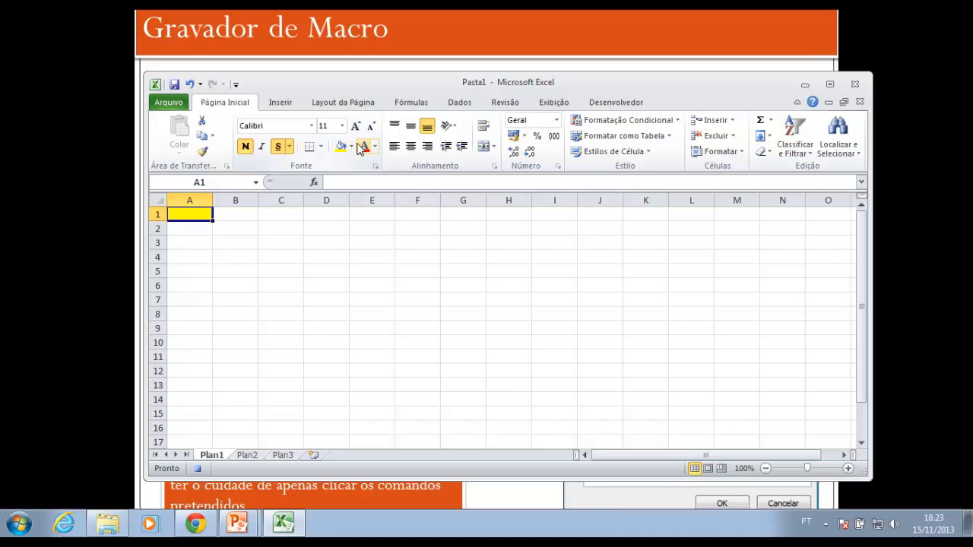
pyautogui.click(374, 147)
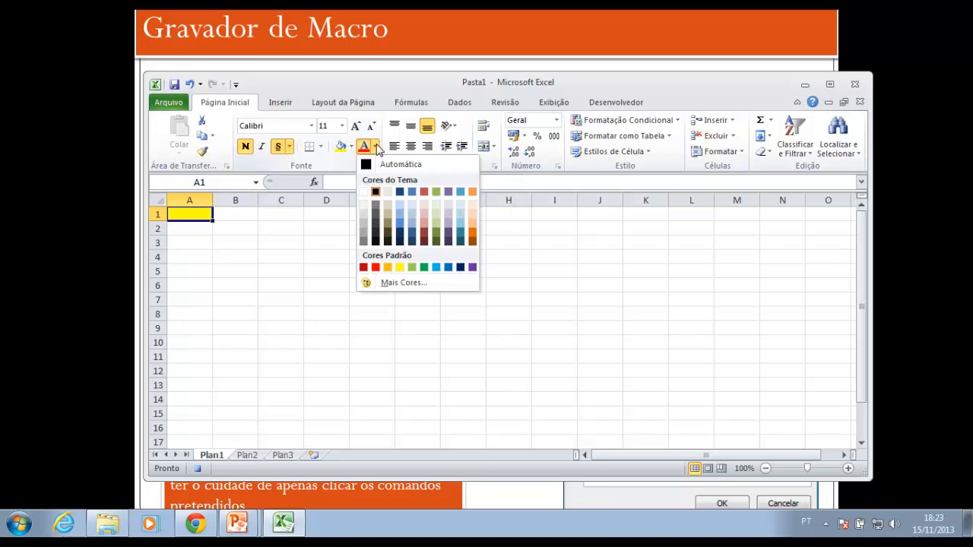
pyautogui.click(376, 268)
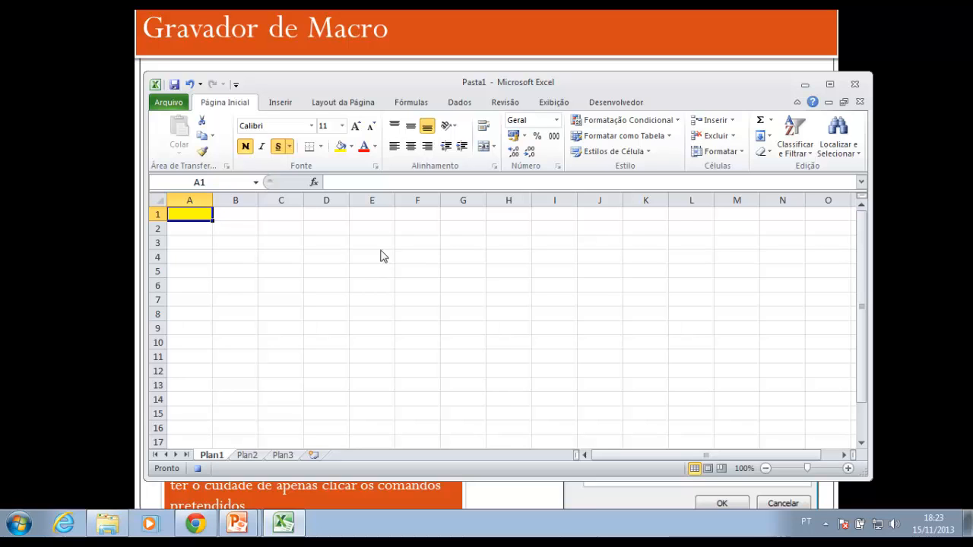
pyautogui.click(588, 105)
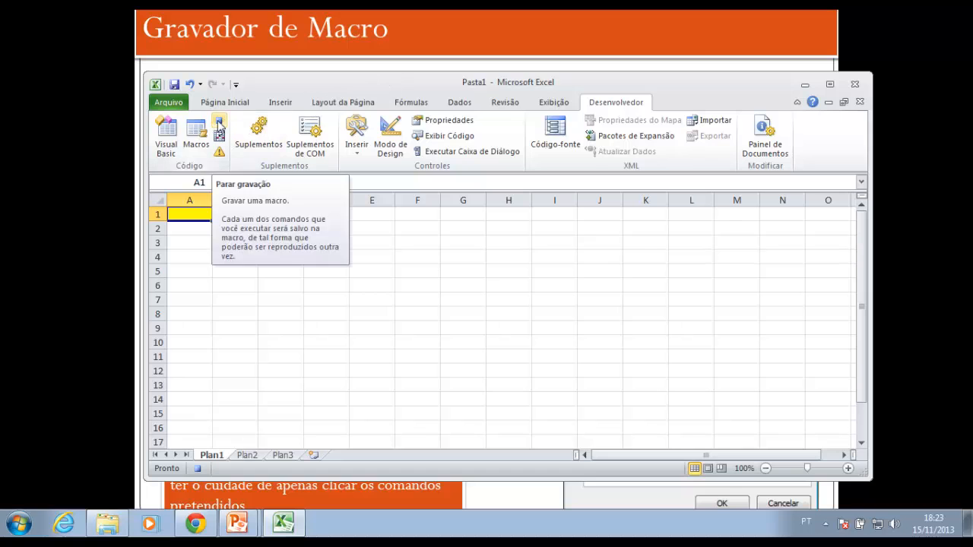
pyautogui.click(220, 126)
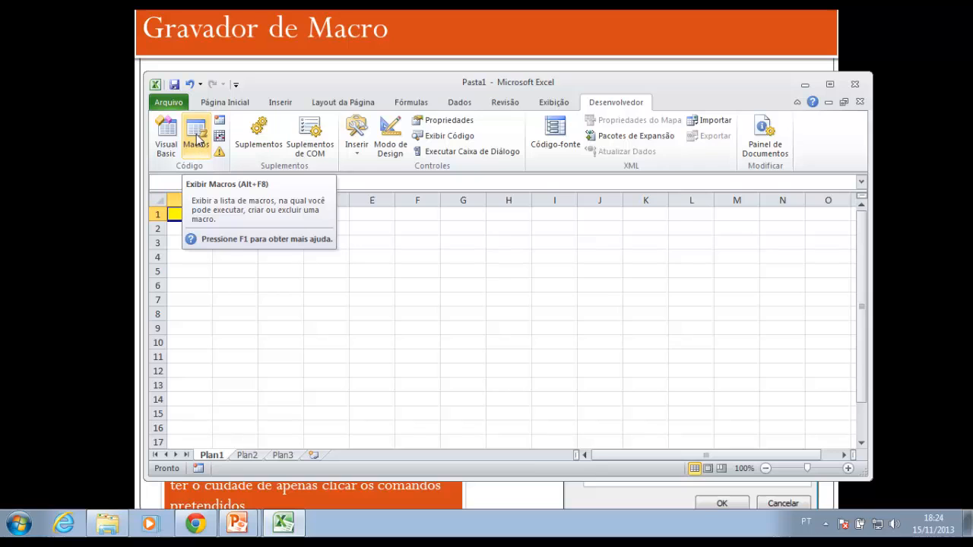
# Step: Review the recorded macro's shortcut and description in its options, and close the macro list
pyautogui.click(196, 138)
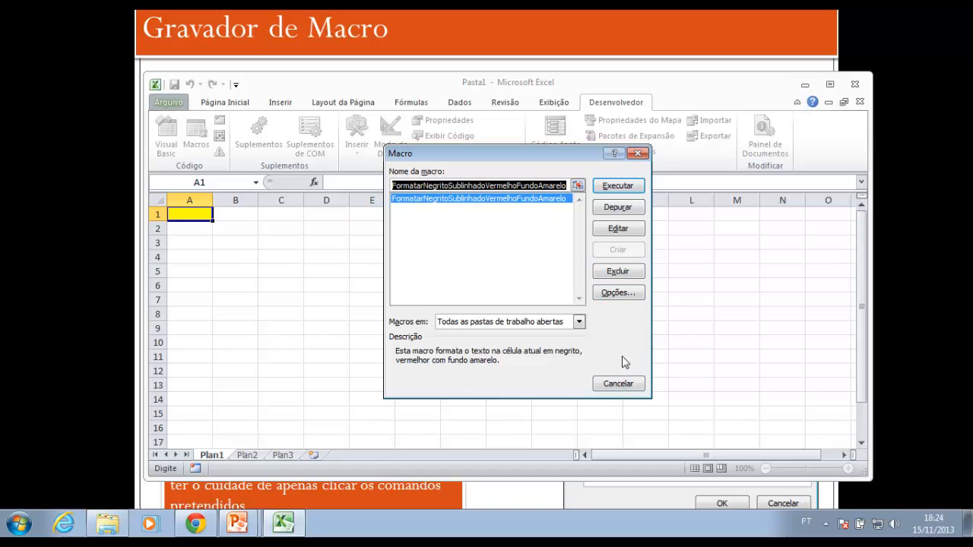
pyautogui.click(616, 293)
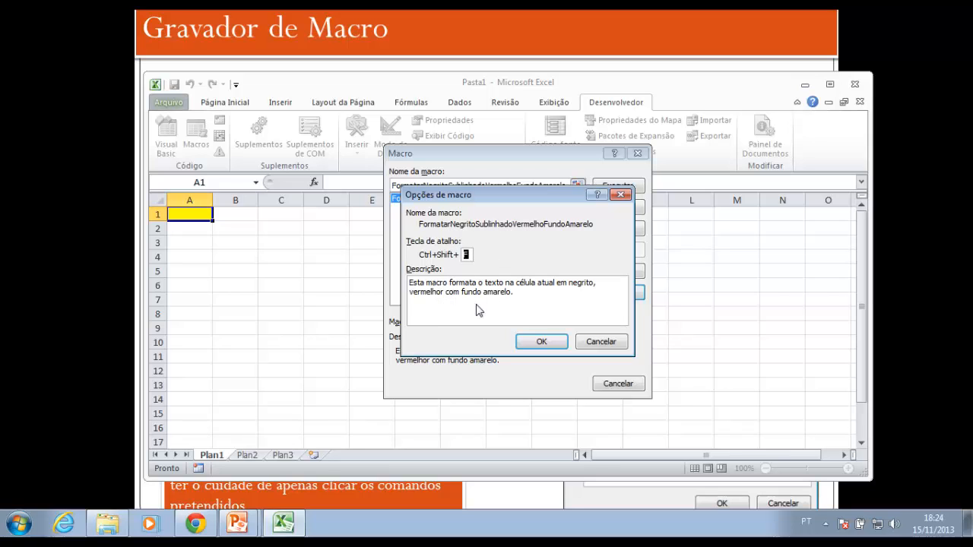
pyautogui.click(532, 343)
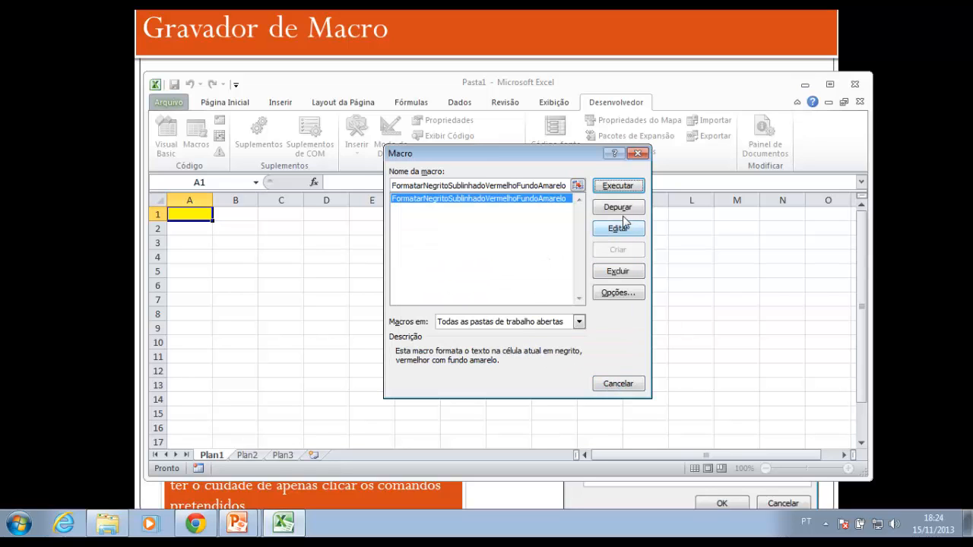
pyautogui.click(638, 154)
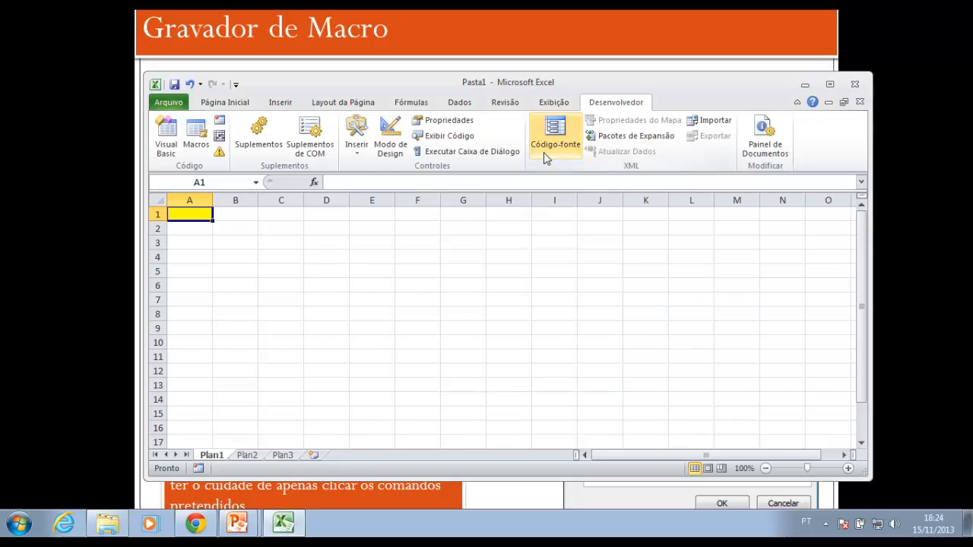
# Step: Minimize Excel to return to the PowerPoint slide show and advance to the following slide
pyautogui.click(801, 86)
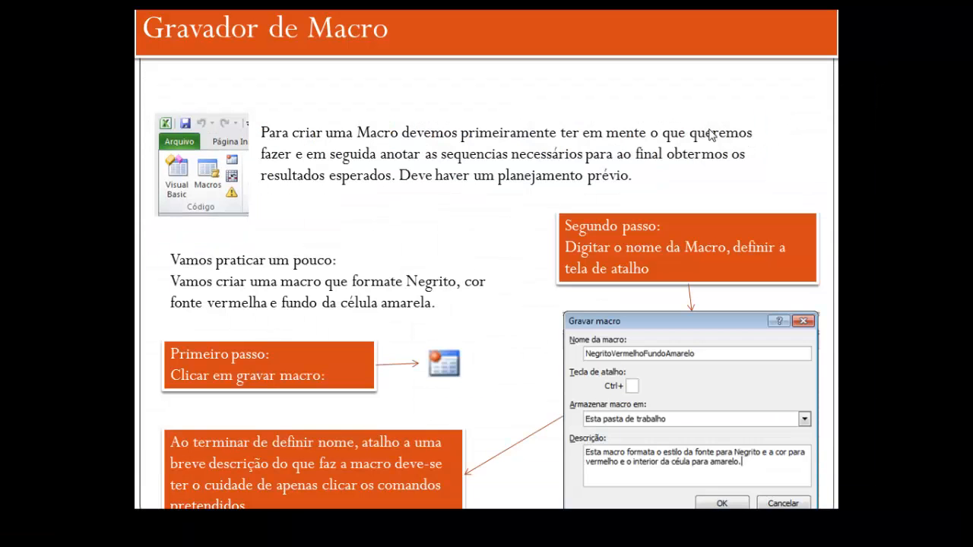
pyautogui.click(573, 255)
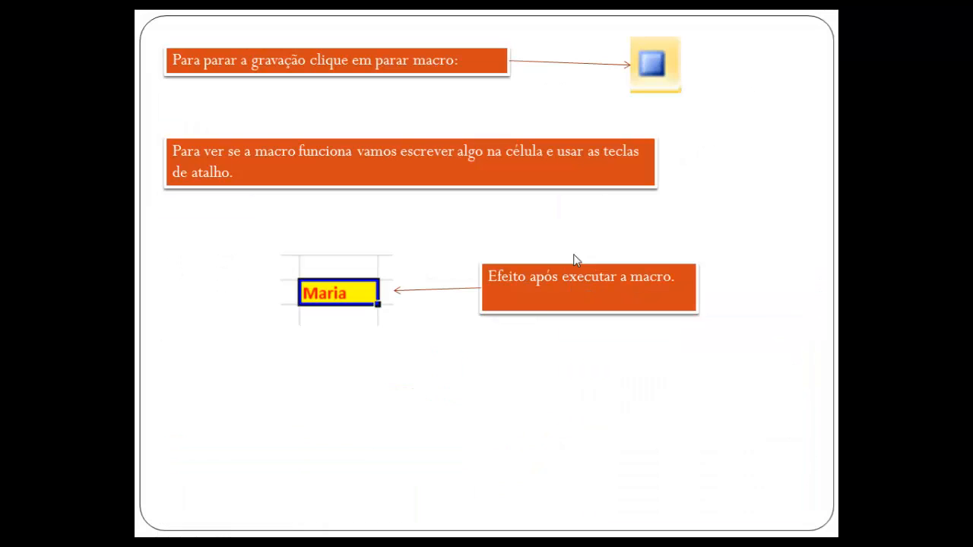